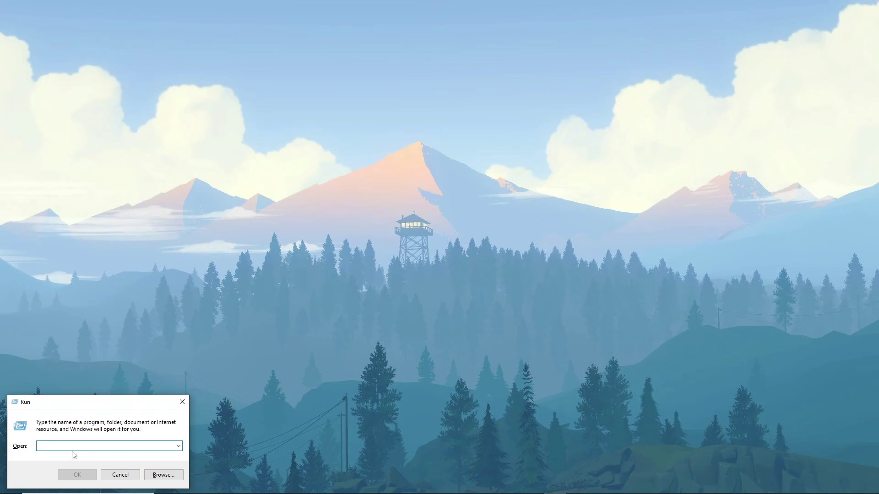
Step: Run regedit from the Run dialog to launch Registry Editor
{"action": "type", "text": "re"}
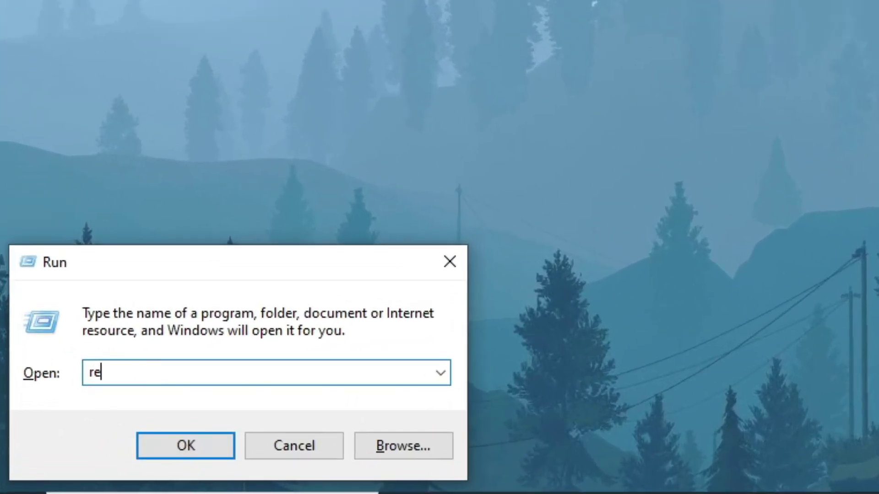
{"action": "type", "text": "gedit"}
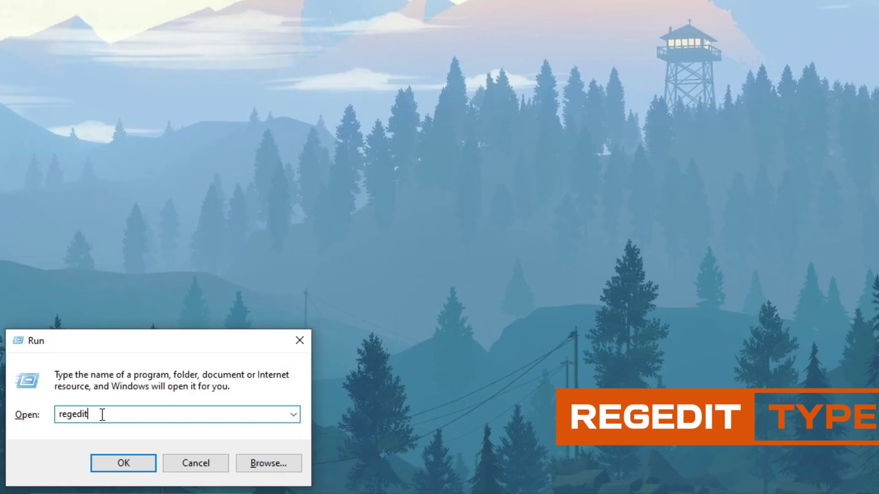
{"action": "key", "text": "Return"}
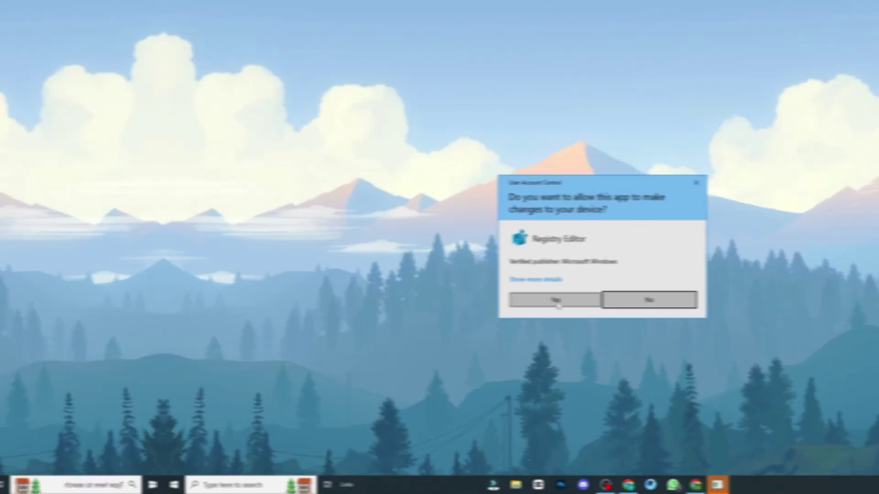
Step: Approve the UAC prompt and navigate to HKEY_CURRENT_USER\SOFTWARE\Microsoft\DirectX
{"action": "left_click", "coordinate": [393, 300]}
{"action": "left_click", "coordinate": [65, 106]}
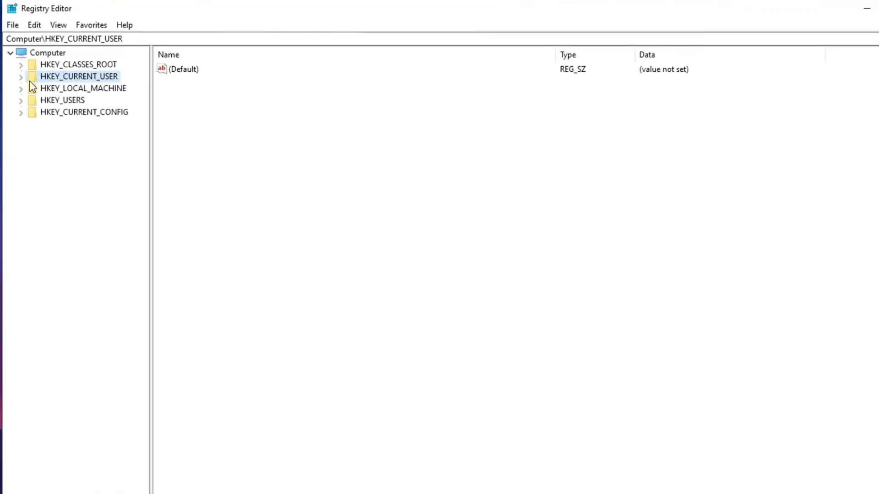
{"action": "left_click", "coordinate": [21, 77]}
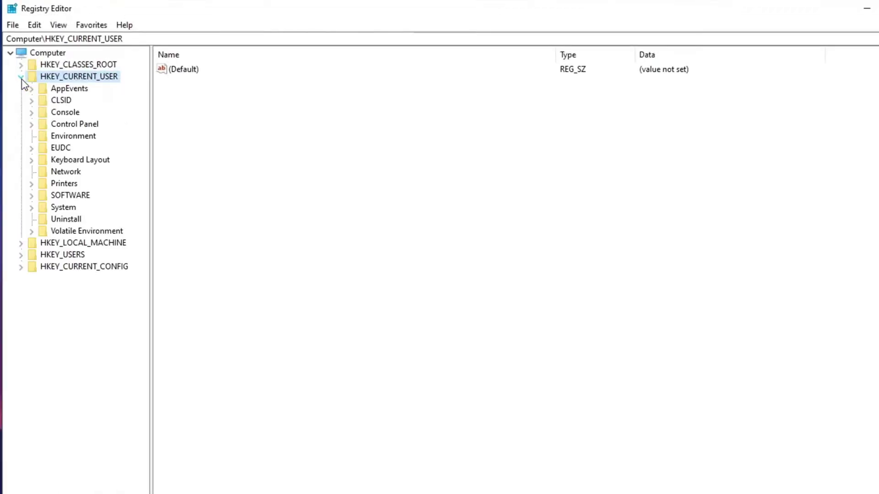
{"action": "left_click", "coordinate": [78, 196]}
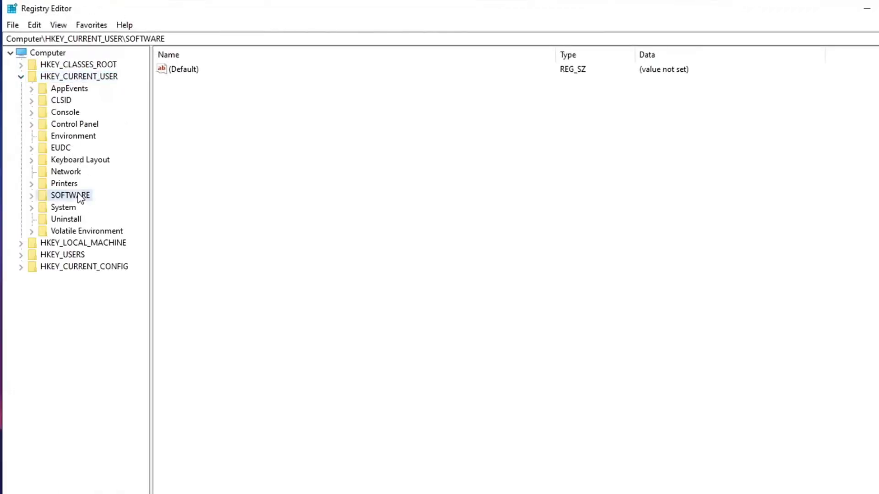
{"action": "left_click", "coordinate": [32, 196]}
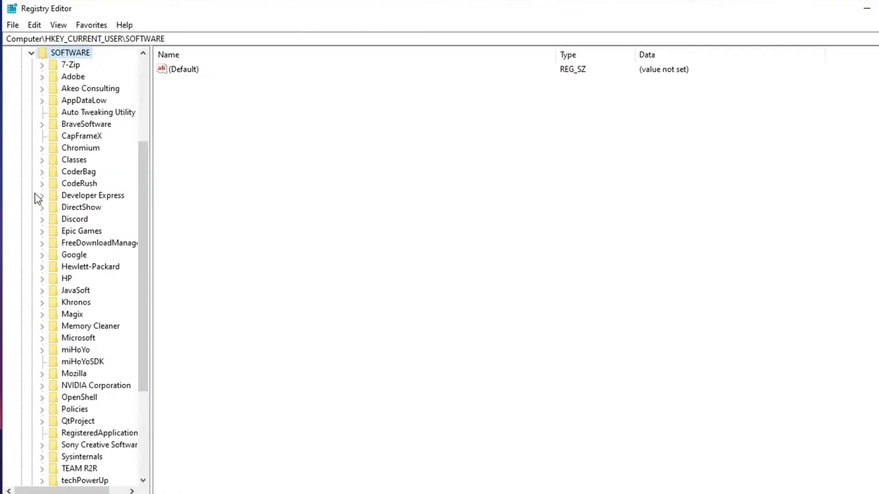
{"action": "left_click", "coordinate": [87, 340]}
{"action": "left_click", "coordinate": [43, 339]}
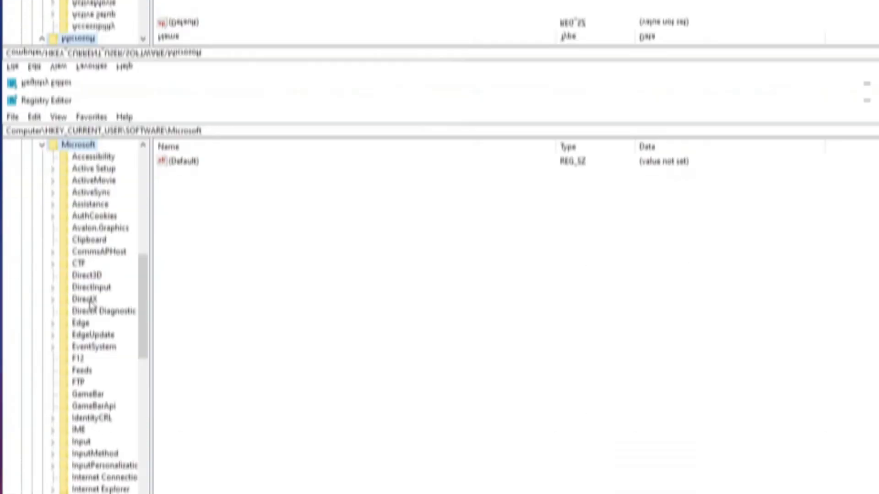
{"action": "left_click", "coordinate": [89, 208]}
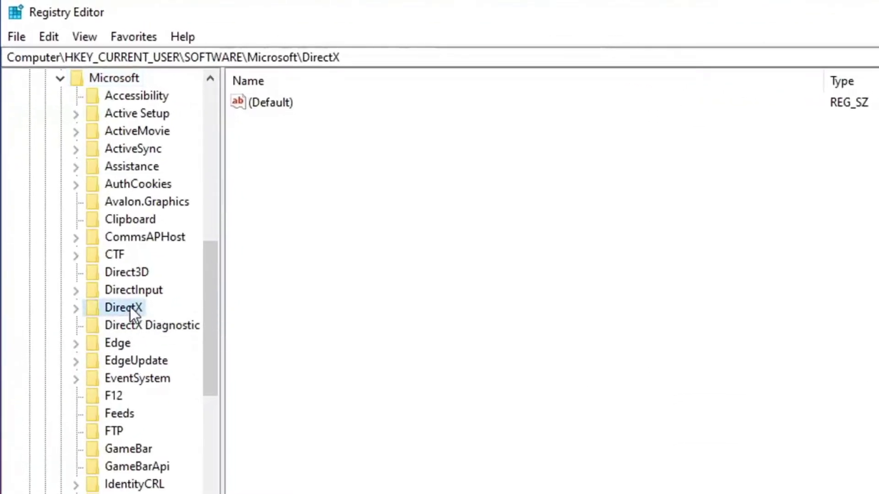
Step: Create a new key under Microsoft, try naming it DirectX, and dismiss the duplicate-name error
{"action": "right_click", "coordinate": [114, 80]}
{"action": "mouse_move", "coordinate": [164, 116]}
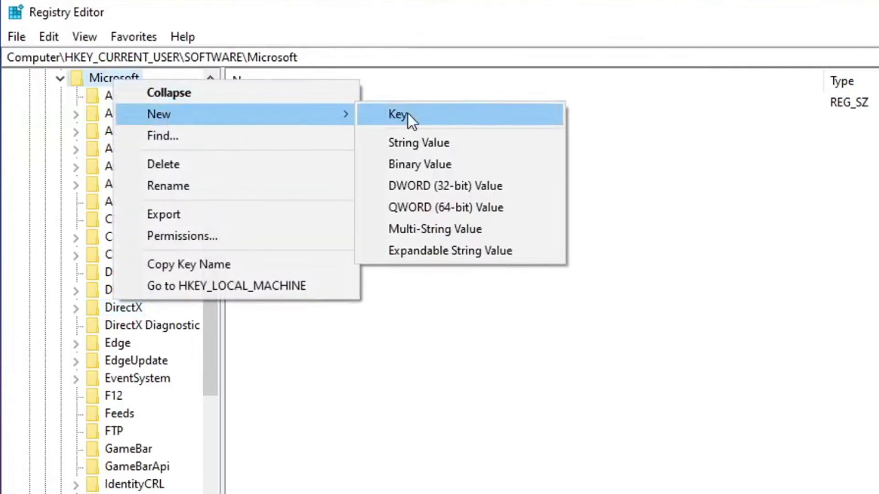
{"action": "left_click", "coordinate": [429, 116]}
{"action": "type", "text": "Dire"}
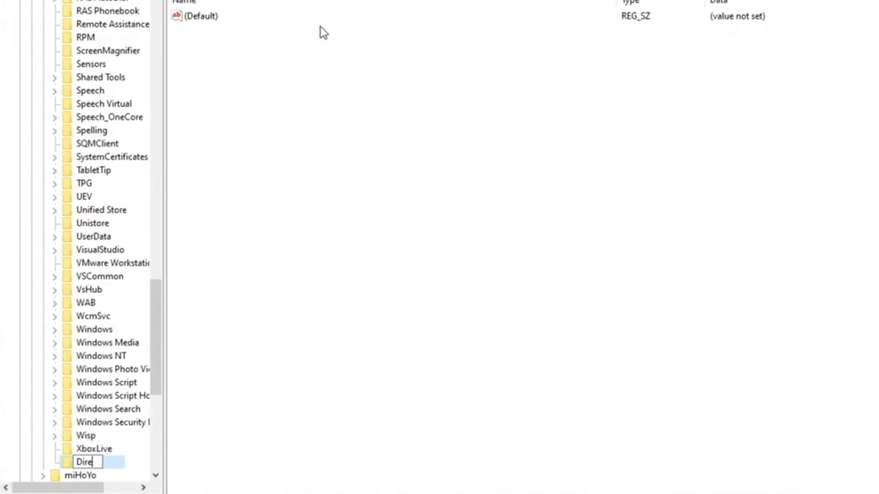
{"action": "type", "text": "xtX"}
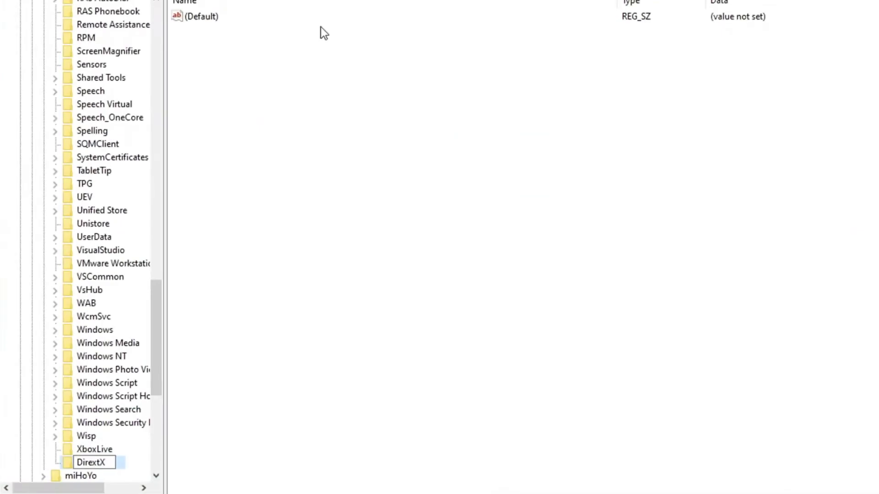
{"action": "key", "text": "Left"}
{"action": "key", "text": "Left"}
{"action": "key", "text": "BackSpace"}
{"action": "type", "text": "c"}
{"action": "key", "text": "Return"}
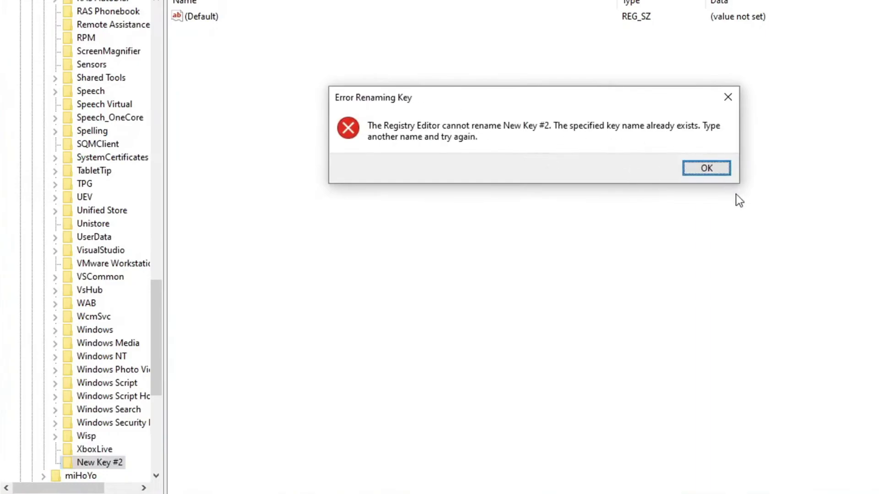
{"action": "left_click", "coordinate": [722, 170]}
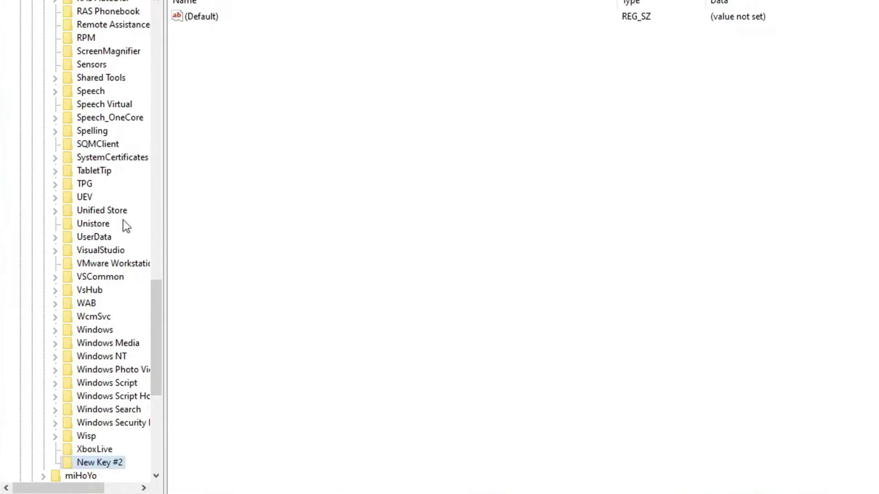
Step: Expand DirectX and view the values in its UserGpuPreferences subkey
{"action": "scroll", "coordinate": [94, 215], "scroll_direction": "up", "scroll_amount": 10}
{"action": "scroll", "coordinate": [89, 214], "scroll_direction": "up", "scroll_amount": 5}
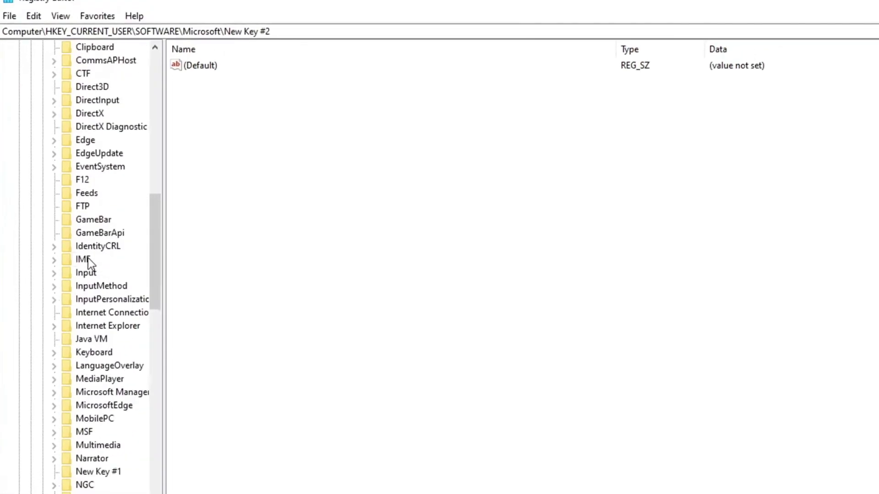
{"action": "left_click", "coordinate": [87, 168]}
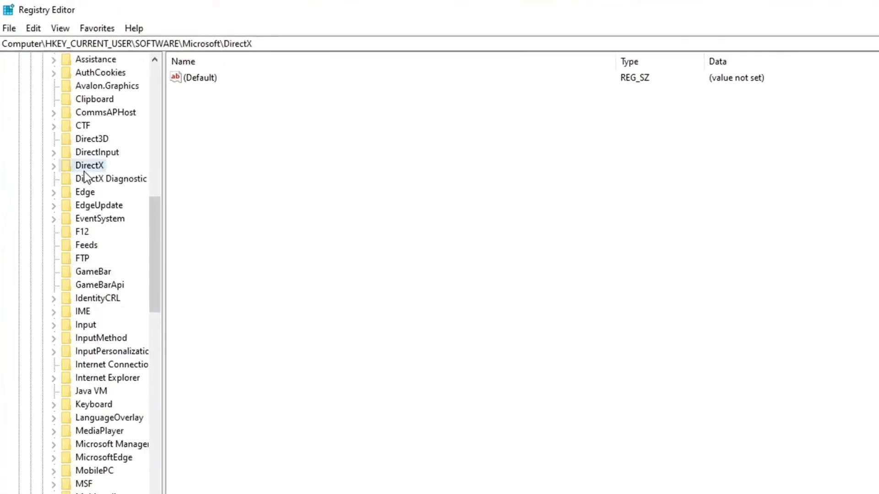
{"action": "left_click", "coordinate": [54, 166]}
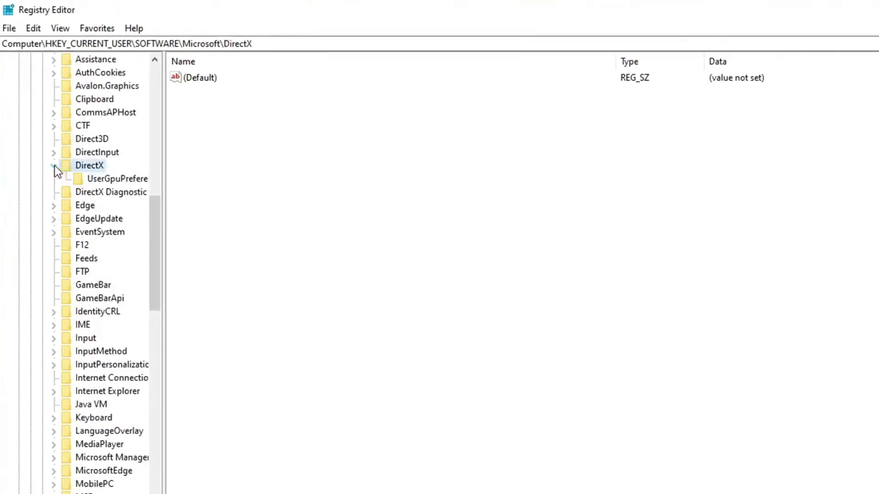
{"action": "left_click", "coordinate": [126, 181]}
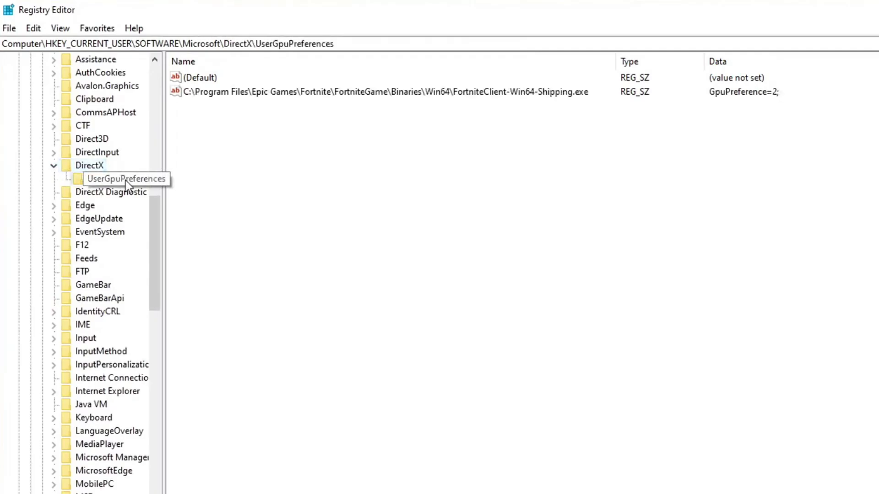
Step: Add a key under DirectX named UserGpuPreferences, accept the duplicate error, then reopen UserGpuPreferences
{"action": "right_click", "coordinate": [100, 166]}
{"action": "mouse_move", "coordinate": [122, 191]}
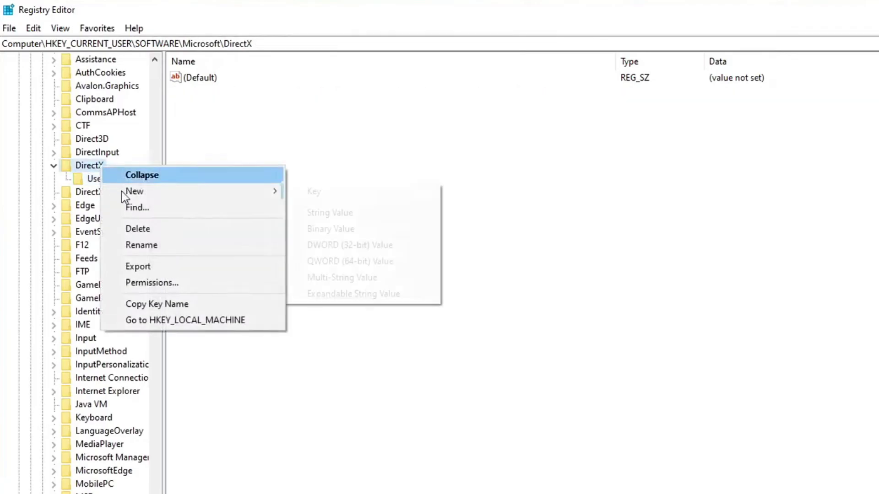
{"action": "left_click", "coordinate": [349, 196]}
{"action": "type", "text": "U"}
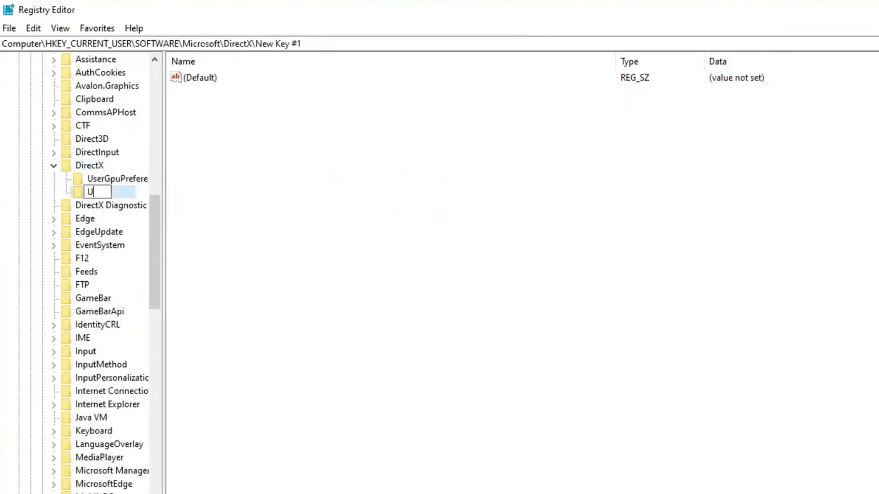
{"action": "type", "text": "serGpuP"}
{"action": "key", "text": "BackSpace"}
{"action": "type", "text": "puPreferences"}
{"action": "key", "text": "Return"}
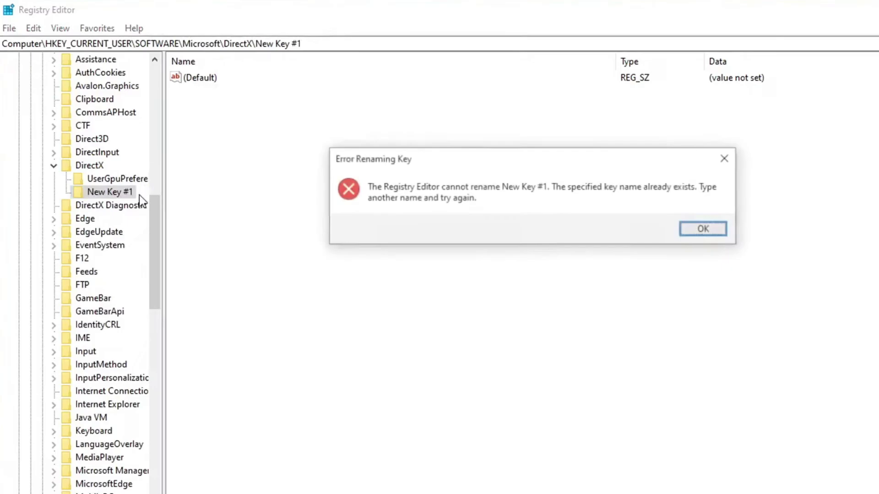
{"action": "left_click", "coordinate": [696, 231]}
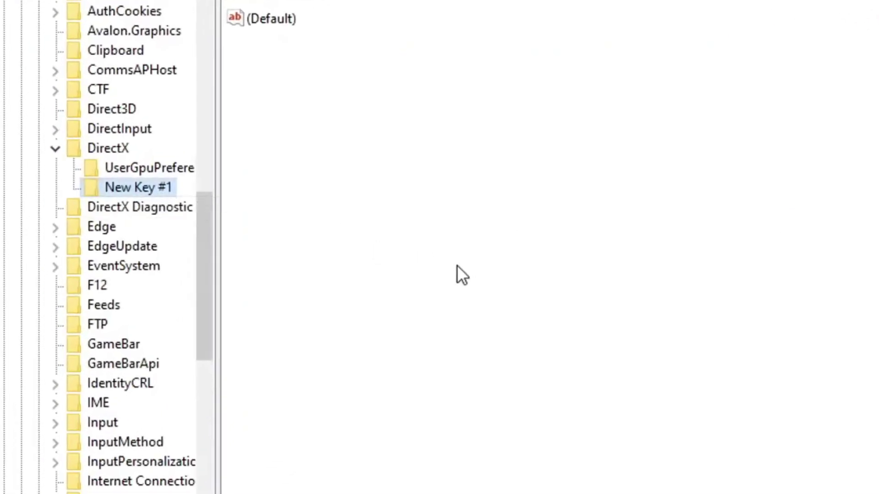
{"action": "left_click", "coordinate": [140, 171]}
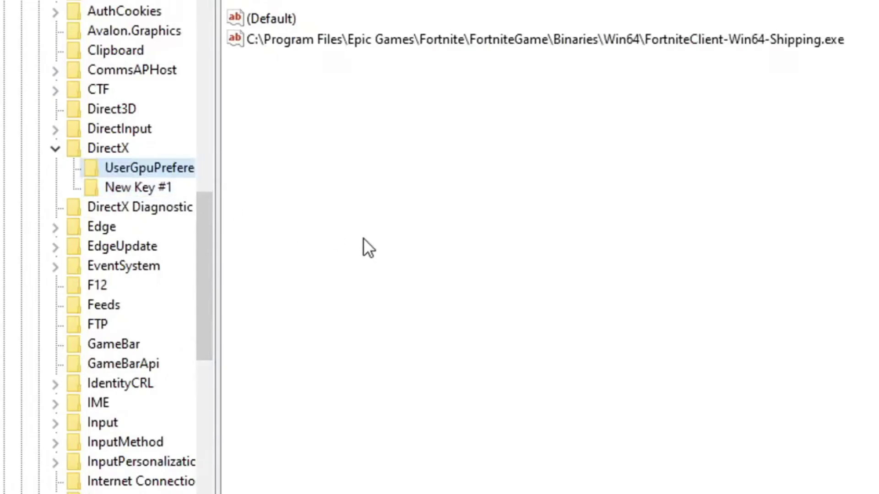
Step: Add a new string value, New Value #1, in UserGpuPreferences
{"action": "right_click", "coordinate": [537, 167]}
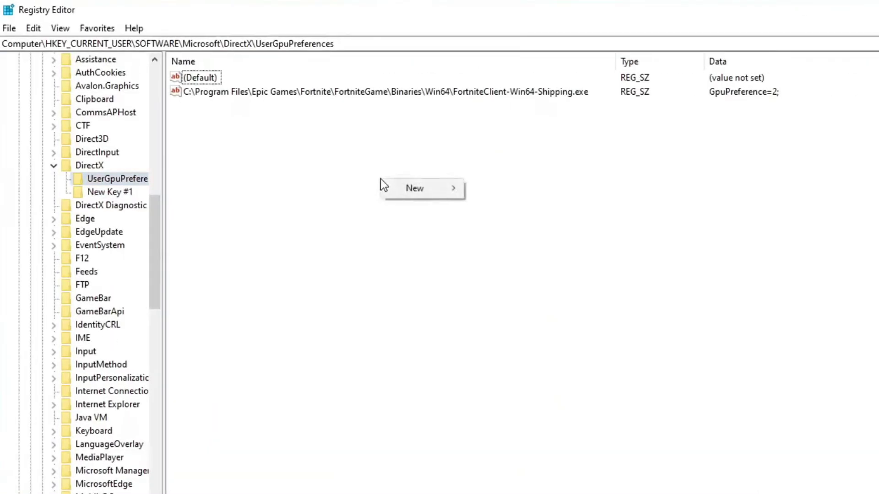
{"action": "left_click", "coordinate": [414, 188]}
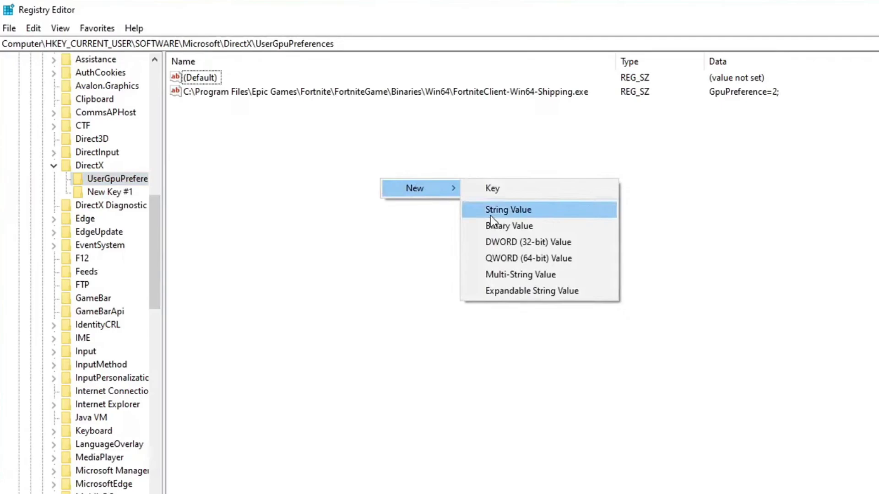
{"action": "left_click", "coordinate": [514, 214]}
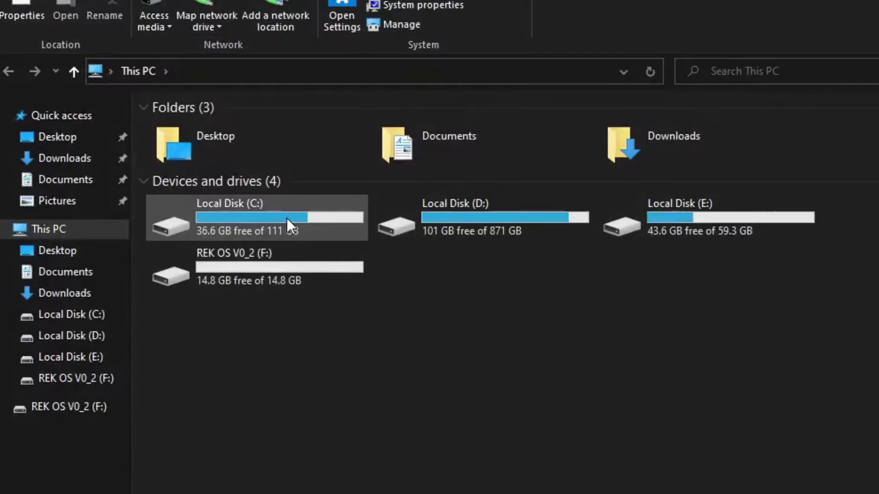
Step: Browse to C:\Program Files\Epic Games\Fortnite\FortniteGame\Binaries\Win64 and copy that folder path
{"action": "double_click", "coordinate": [287, 218]}
{"action": "double_click", "coordinate": [229, 153]}
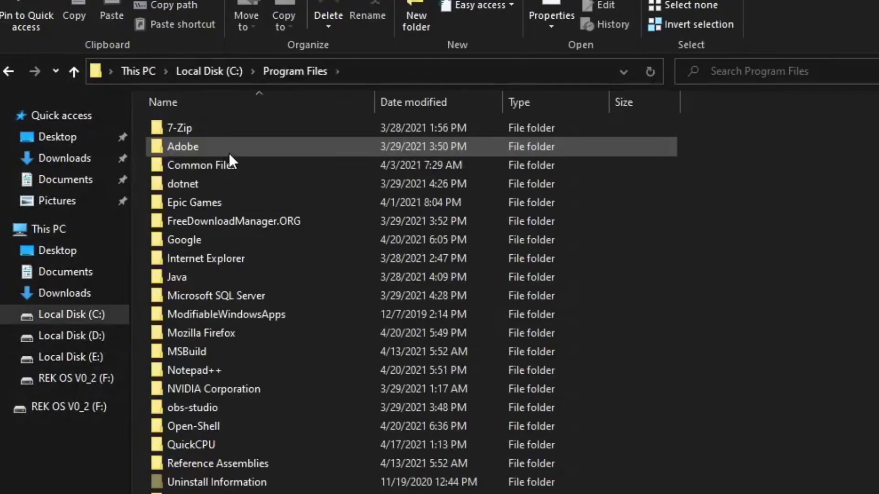
{"action": "double_click", "coordinate": [222, 201]}
{"action": "double_click", "coordinate": [224, 129]}
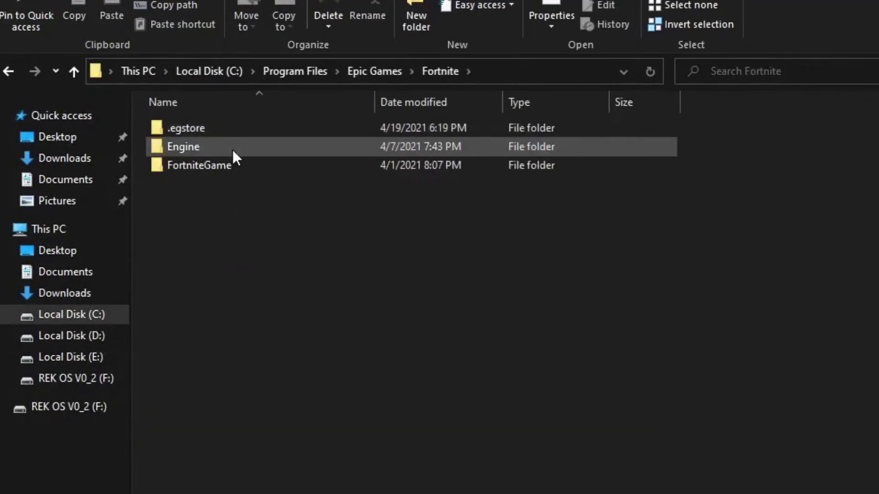
{"action": "double_click", "coordinate": [233, 162]}
{"action": "double_click", "coordinate": [228, 135]}
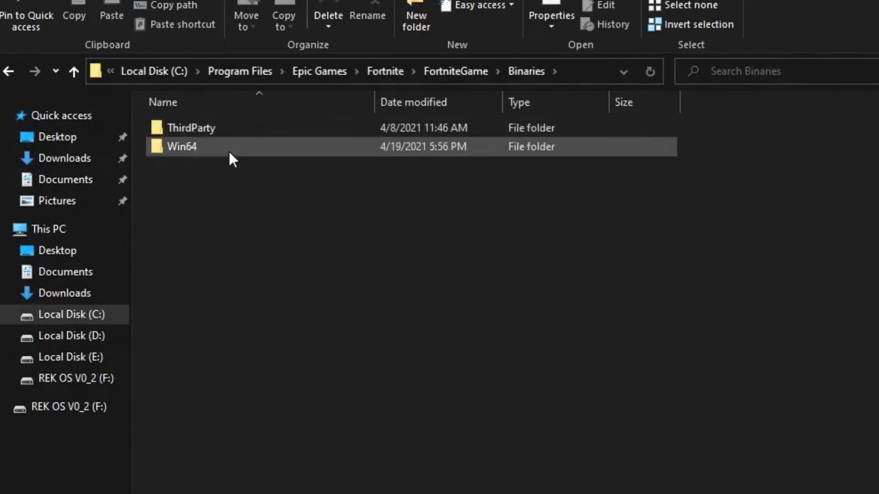
{"action": "double_click", "coordinate": [228, 150]}
{"action": "left_click", "coordinate": [544, 74]}
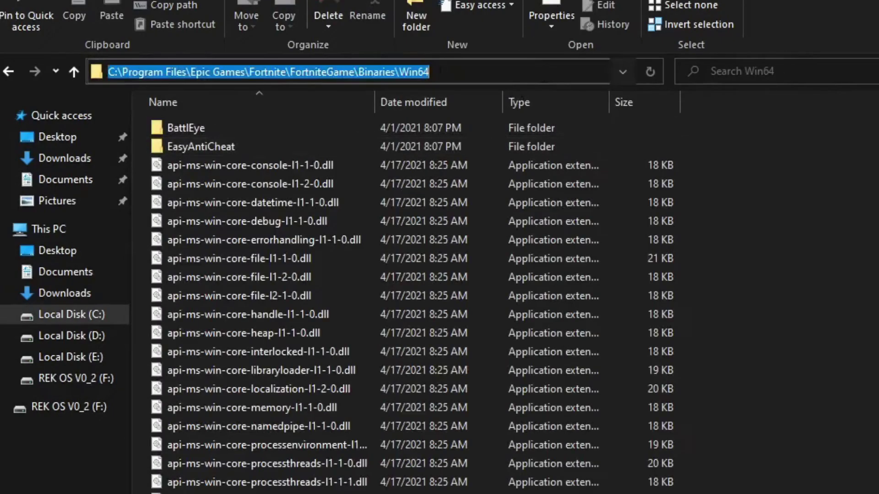
{"action": "left_click", "coordinate": [430, 72]}
{"action": "left_click_drag", "start_coordinate": [431, 72], "coordinate": [108, 72]}
{"action": "right_click", "coordinate": [319, 68]}
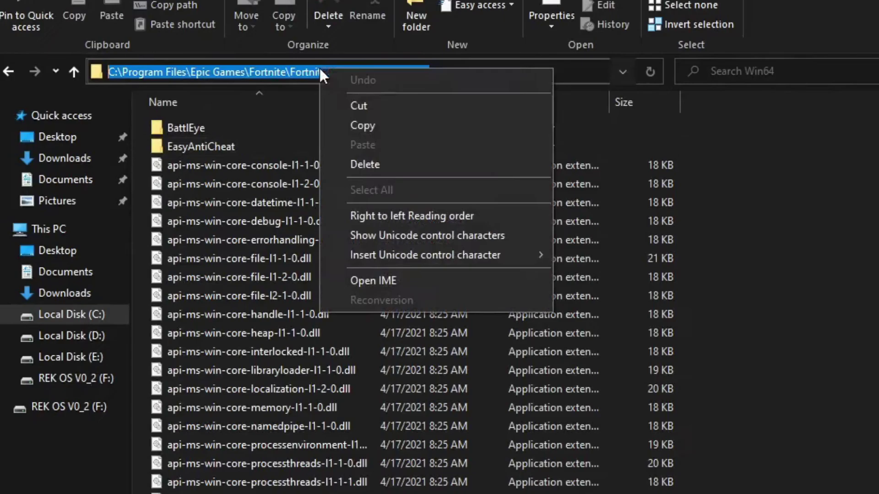
{"action": "left_click", "coordinate": [372, 128]}
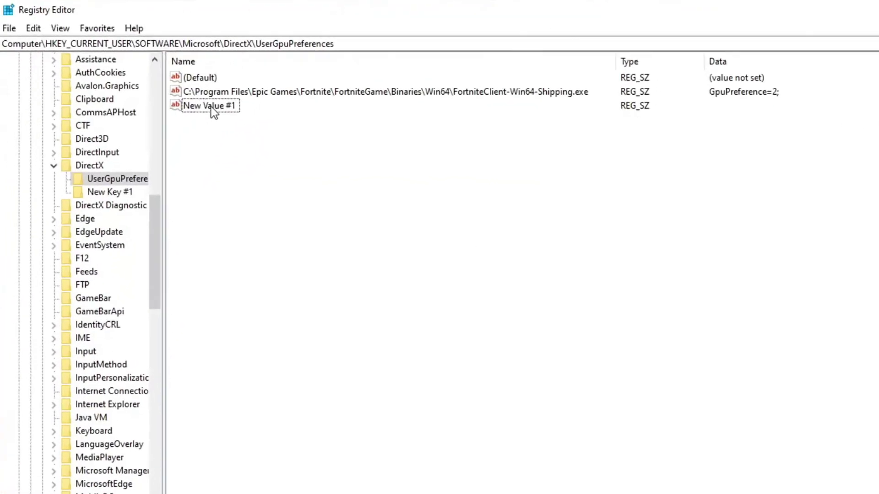
Step: Rename New Value #1 to the copied Win64 folder path
{"action": "right_click", "coordinate": [214, 110]}
{"action": "left_click", "coordinate": [255, 170]}
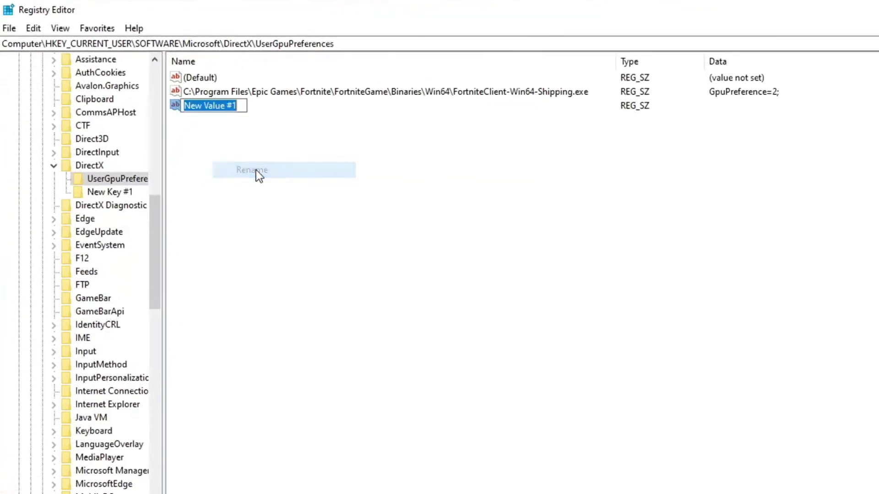
{"action": "key", "text": "ctrl+v"}
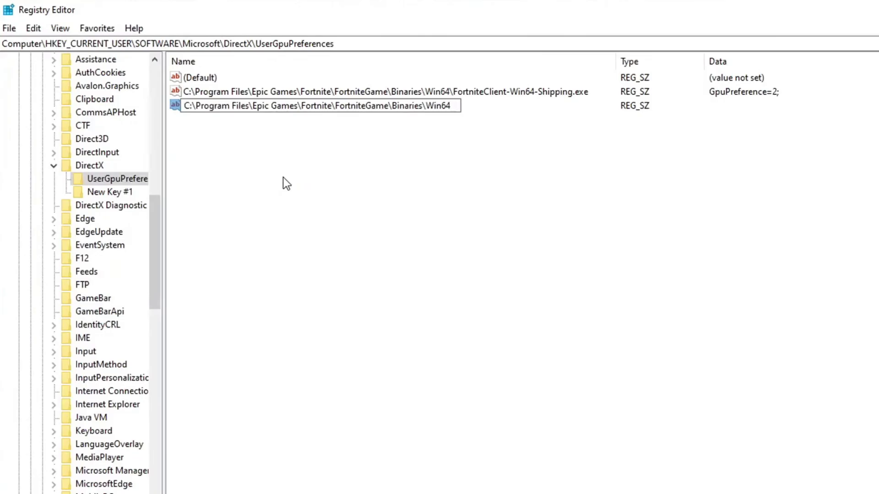
{"action": "key", "text": "Return"}
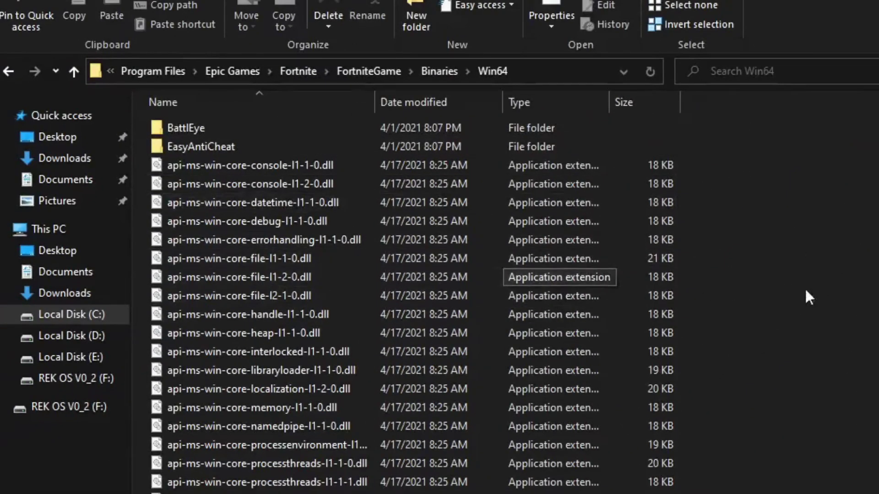
Step: Locate FortniteClient-Win64-Shipping.exe and turn on file name extensions in the folder view
{"action": "scroll", "coordinate": [743, 310], "scroll_direction": "down", "scroll_amount": 8}
{"action": "scroll", "coordinate": [743, 311], "scroll_direction": "down", "scroll_amount": 4}
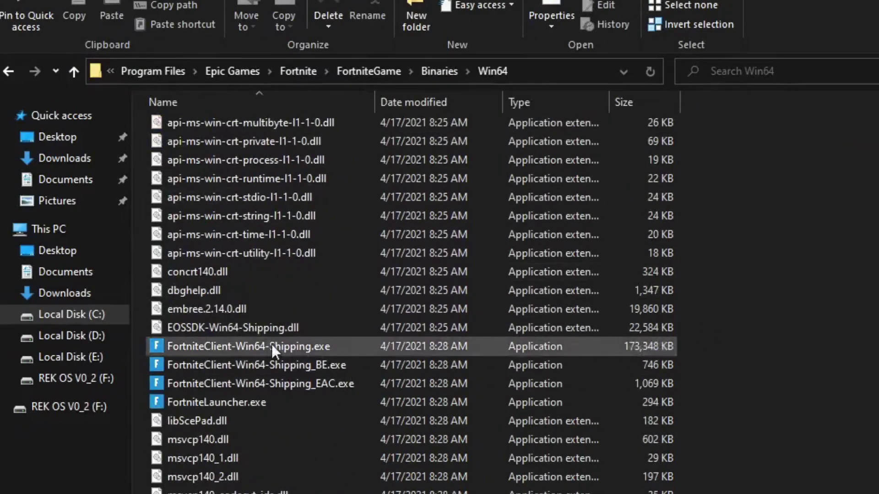
{"action": "left_click", "coordinate": [295, 346]}
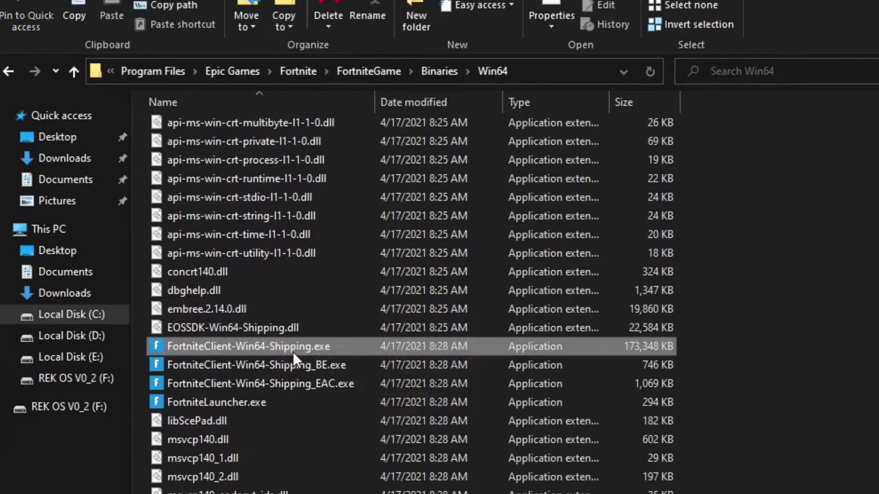
{"action": "right_click", "coordinate": [329, 347]}
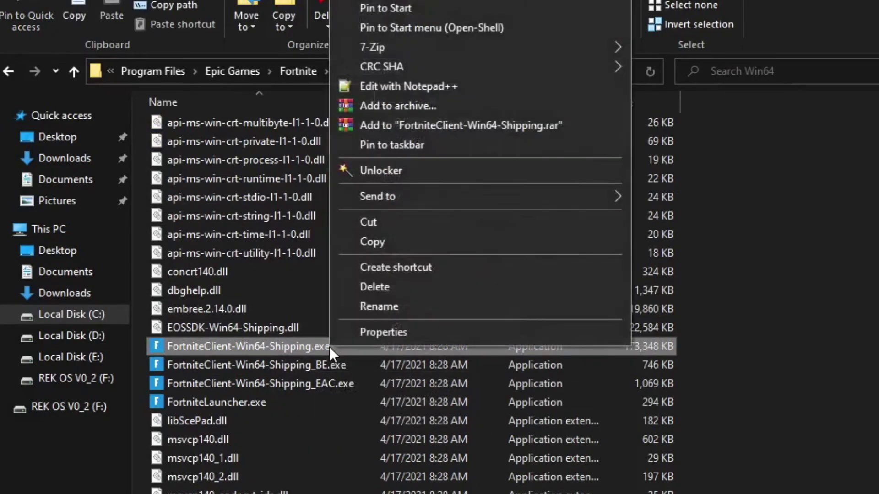
{"action": "left_click", "coordinate": [387, 307]}
{"action": "key", "text": "ctrl+a"}
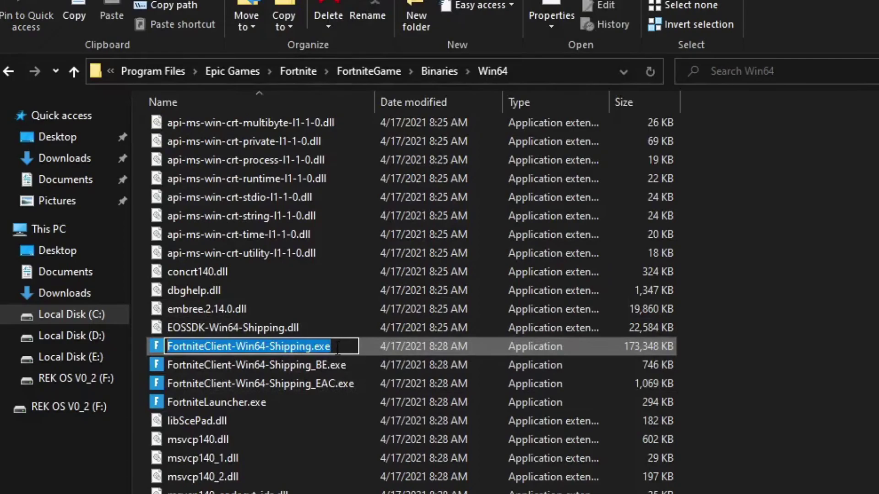
{"action": "left_click", "coordinate": [417, 344]}
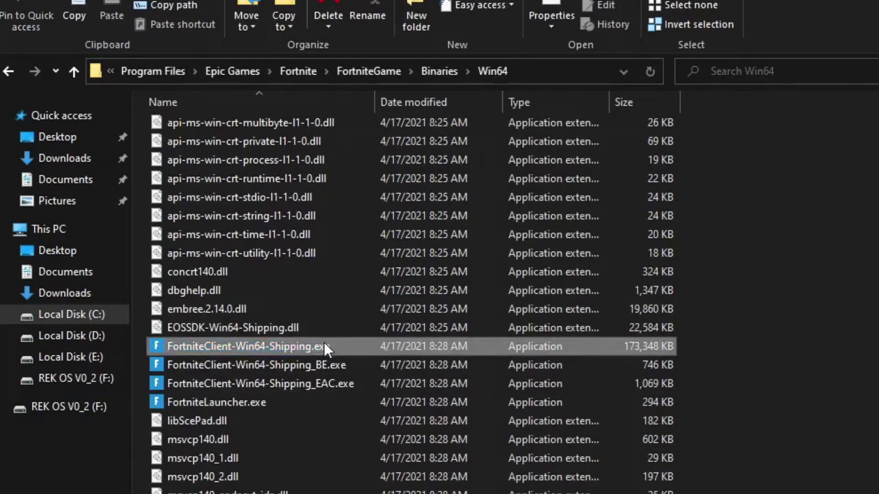
{"action": "left_click", "coordinate": [160, 1]}
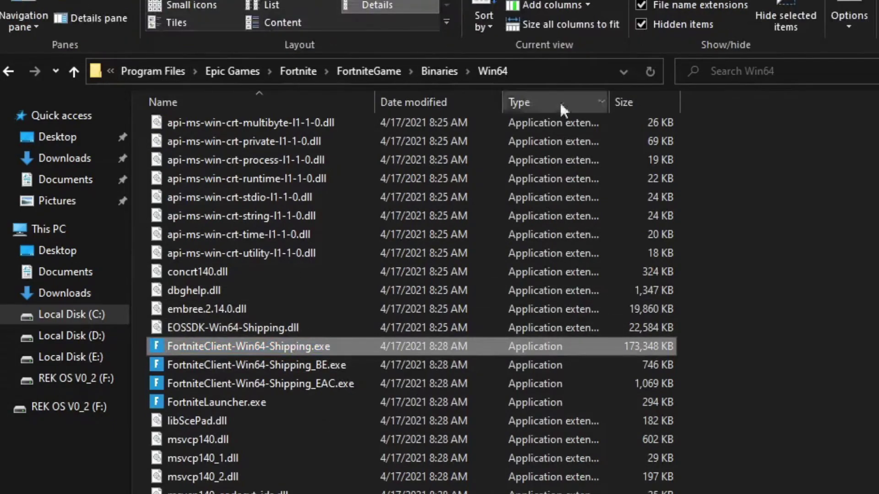
{"action": "left_click", "coordinate": [641, 4]}
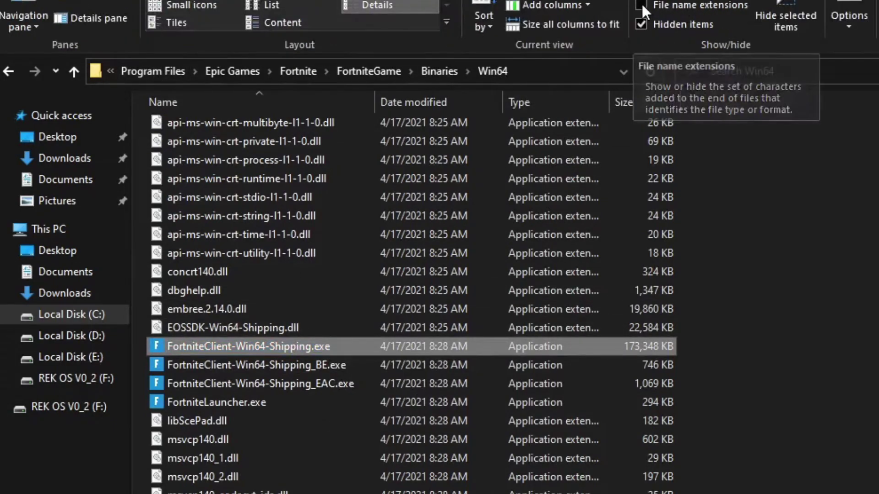
Step: Copy the full file name FortniteClient-Win64-Shipping.exe from its rename field
{"action": "scroll", "coordinate": [522, 237], "scroll_direction": "down", "scroll_amount": 3}
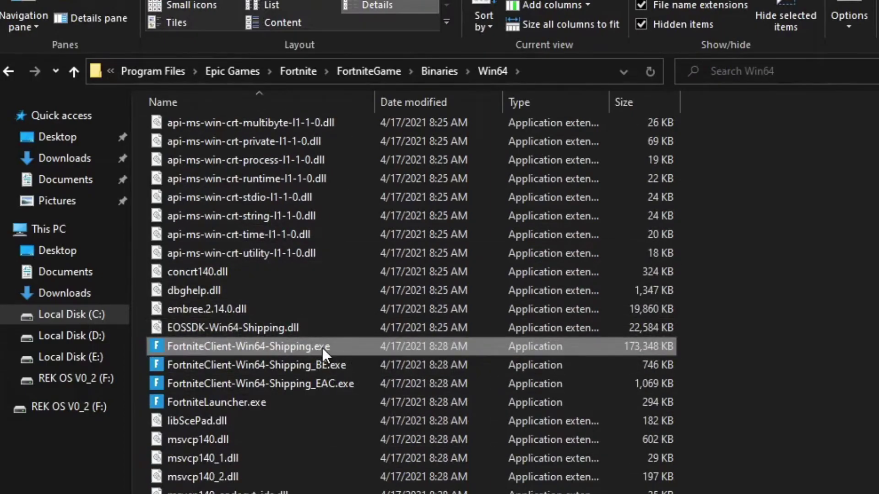
{"action": "right_click", "coordinate": [323, 347]}
{"action": "left_click", "coordinate": [380, 307]}
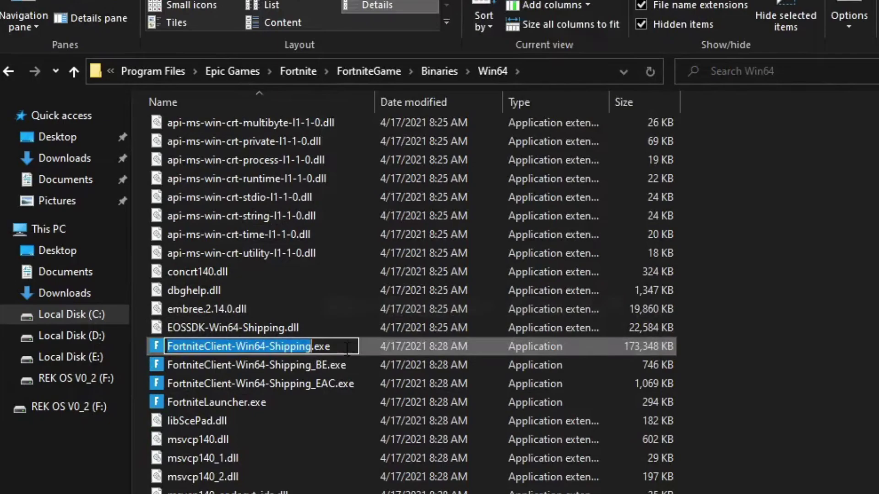
{"action": "right_click", "coordinate": [291, 350]}
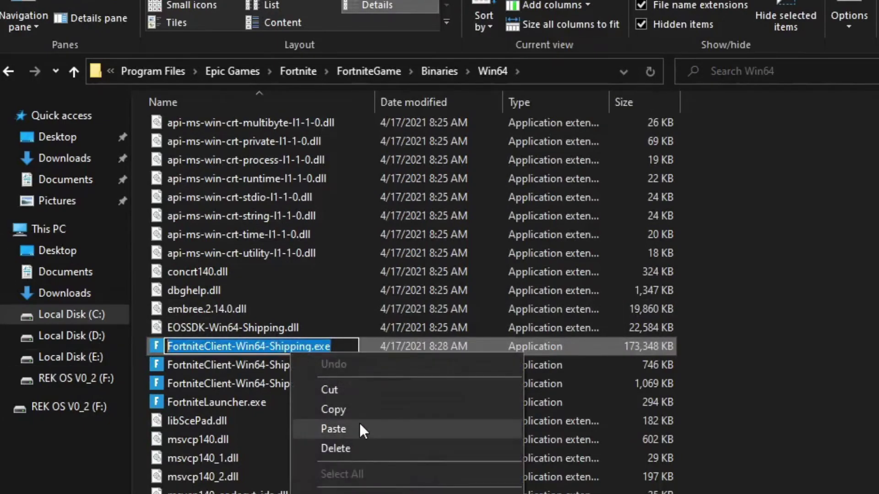
{"action": "left_click", "coordinate": [351, 405]}
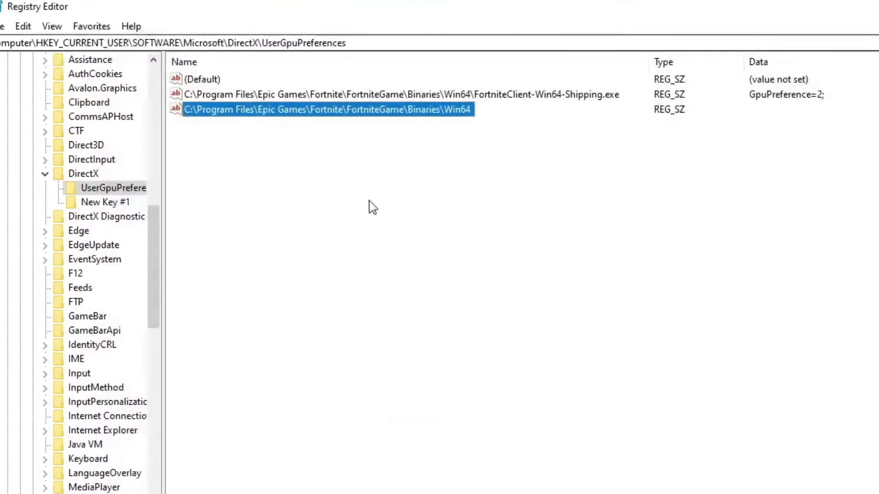
Step: Rename the Win64-path value by appending \FortniteClient-Win64-Shipping.exe to its name
{"action": "right_click", "coordinate": [355, 110]}
{"action": "left_click", "coordinate": [402, 182]}
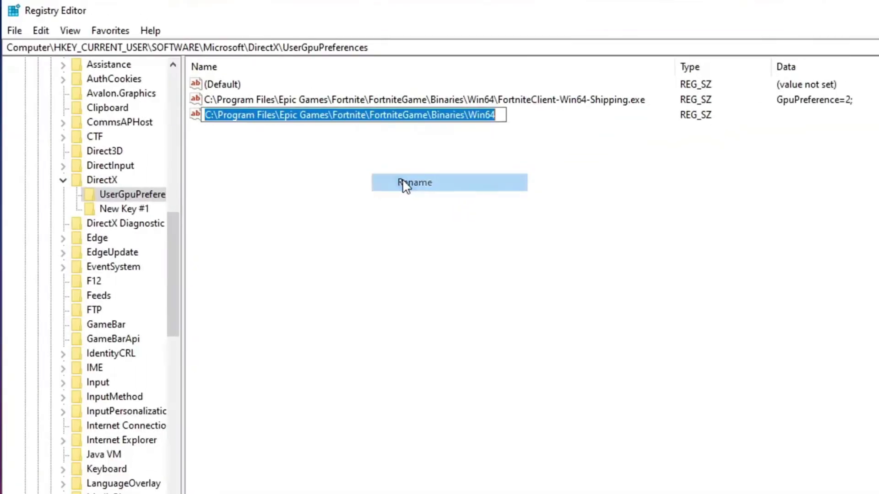
{"action": "key", "text": "End"}
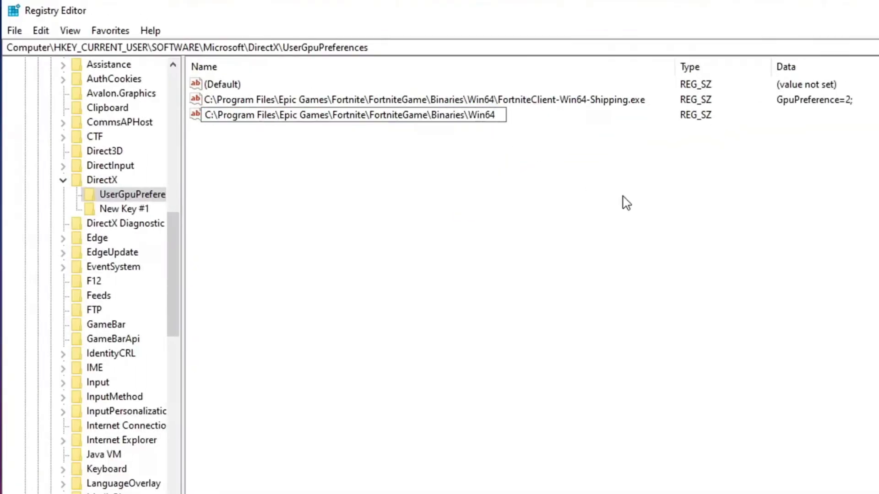
{"action": "type", "text": "\\"}
{"action": "key", "text": "ctrl+v"}
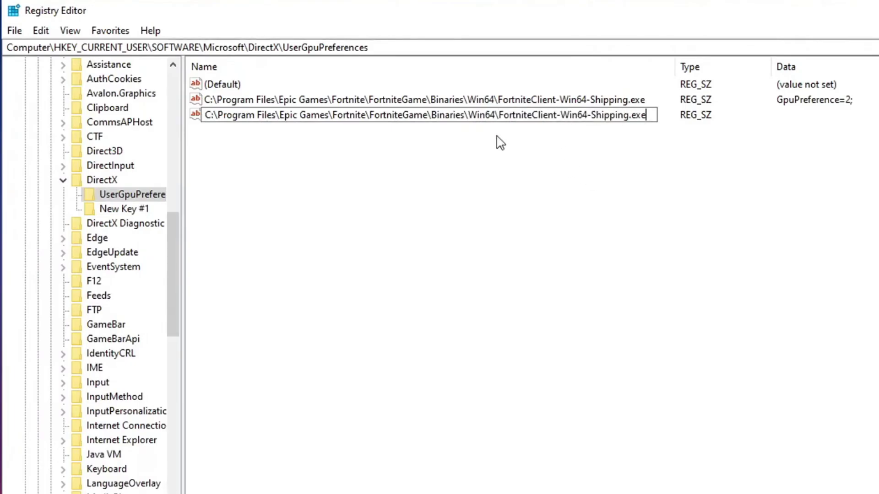
{"action": "key", "text": "Return"}
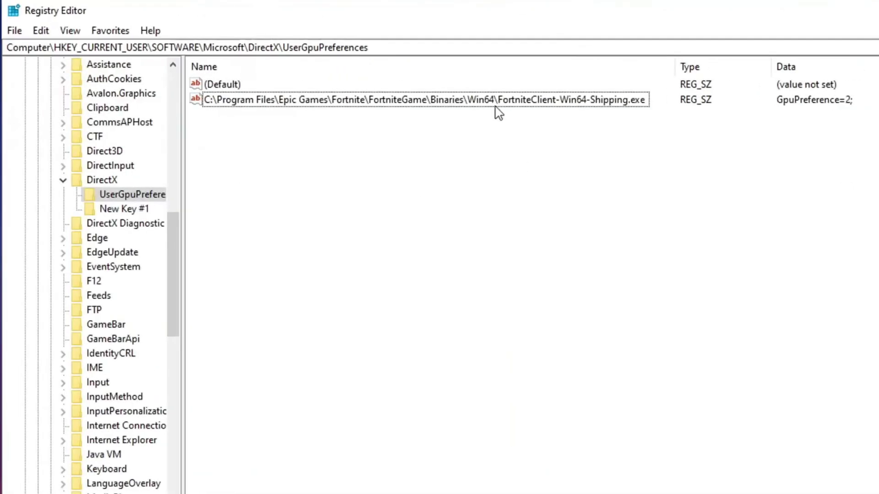
Step: Dismiss the duplicate-name error and set the Fortnite value's data to GpuPreference=2;
{"action": "left_click", "coordinate": [495, 106]}
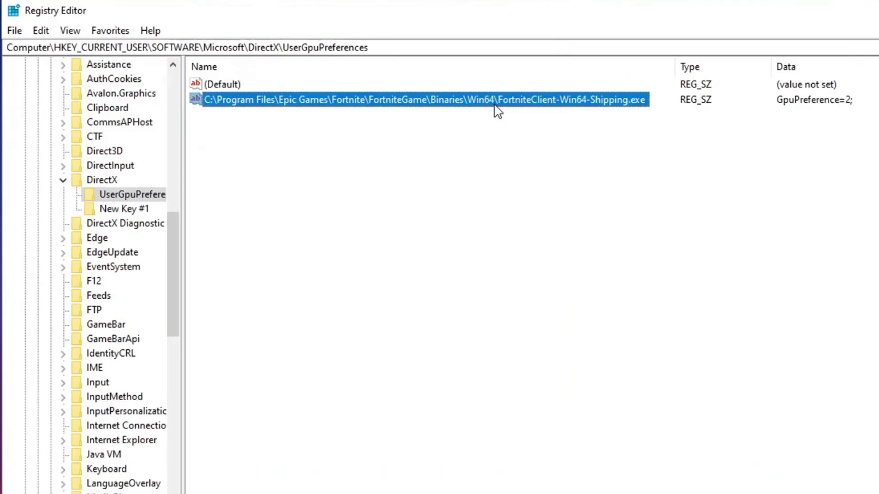
{"action": "double_click", "coordinate": [498, 112]}
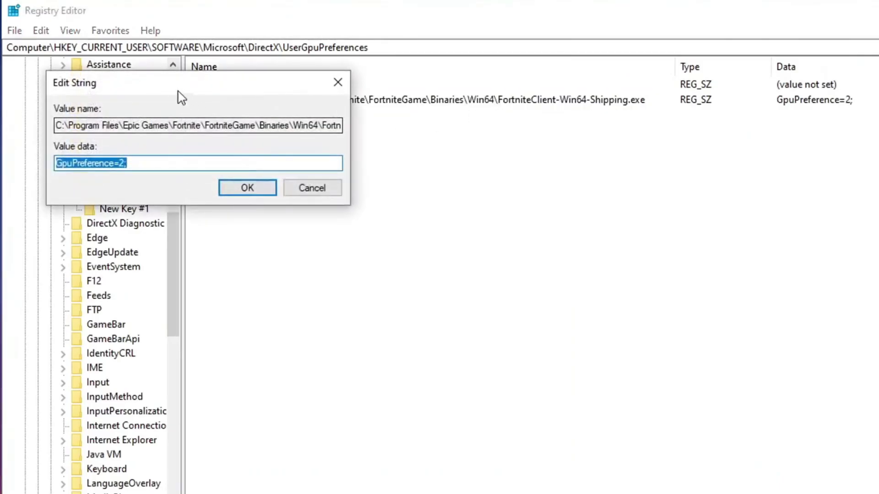
{"action": "left_click_drag", "start_coordinate": [177, 95], "coordinate": [496, 168]}
{"action": "left_click_drag", "start_coordinate": [465, 239], "coordinate": [367, 239]}
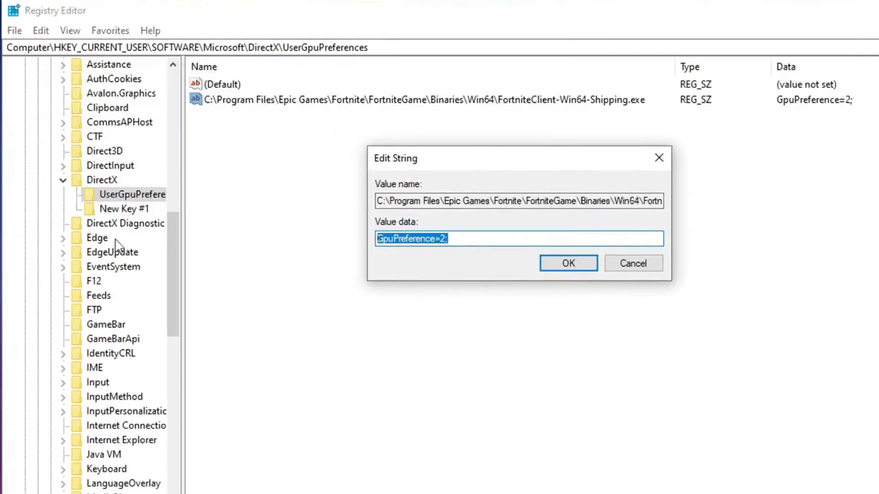
{"action": "type", "text": "Gpu"}
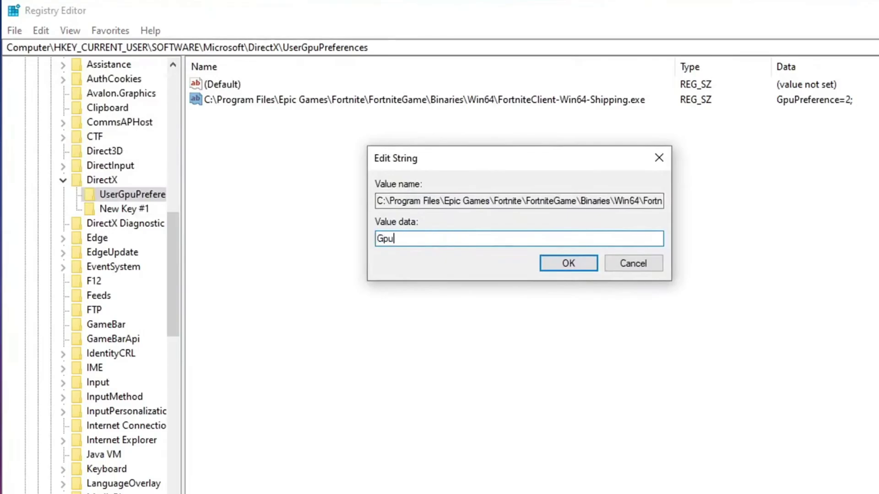
{"action": "type", "text": "Preference"}
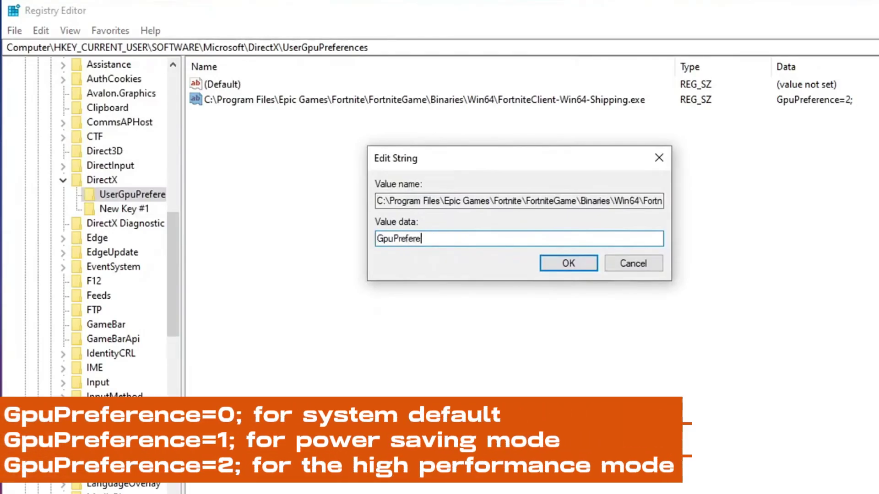
{"action": "type", "text": "=0"}
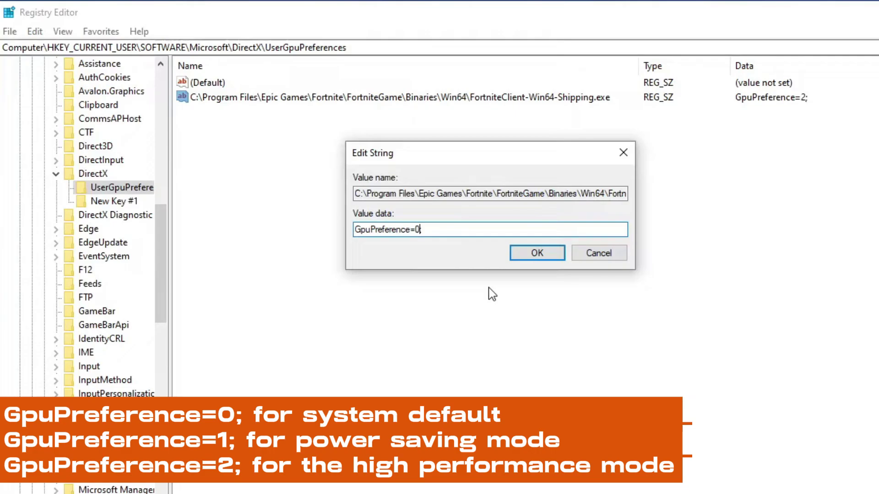
{"action": "type", "text": ";"}
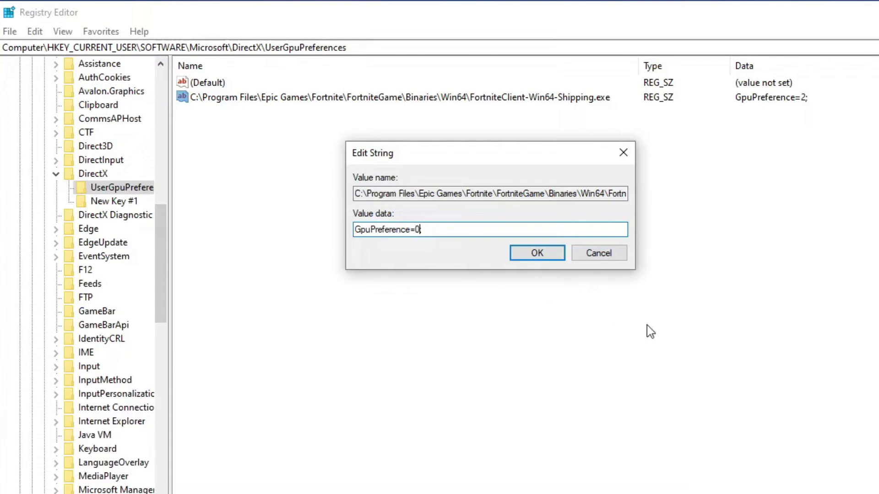
{"action": "left_click", "coordinate": [535, 255]}
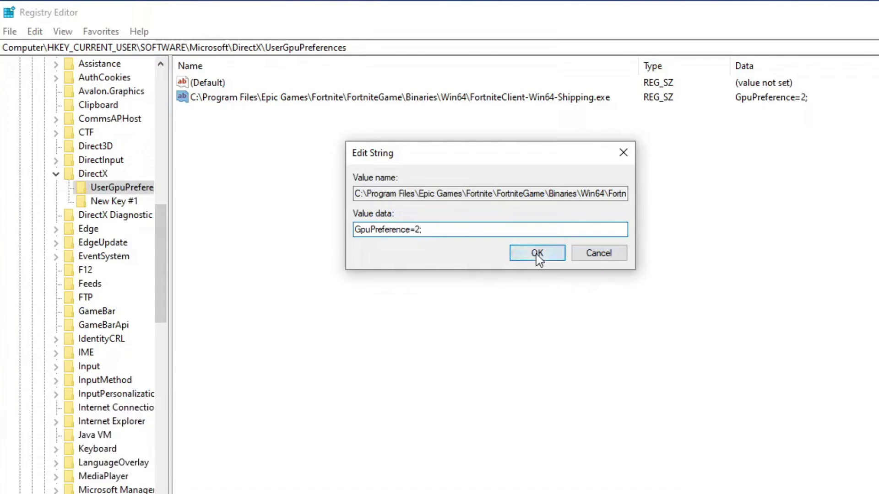